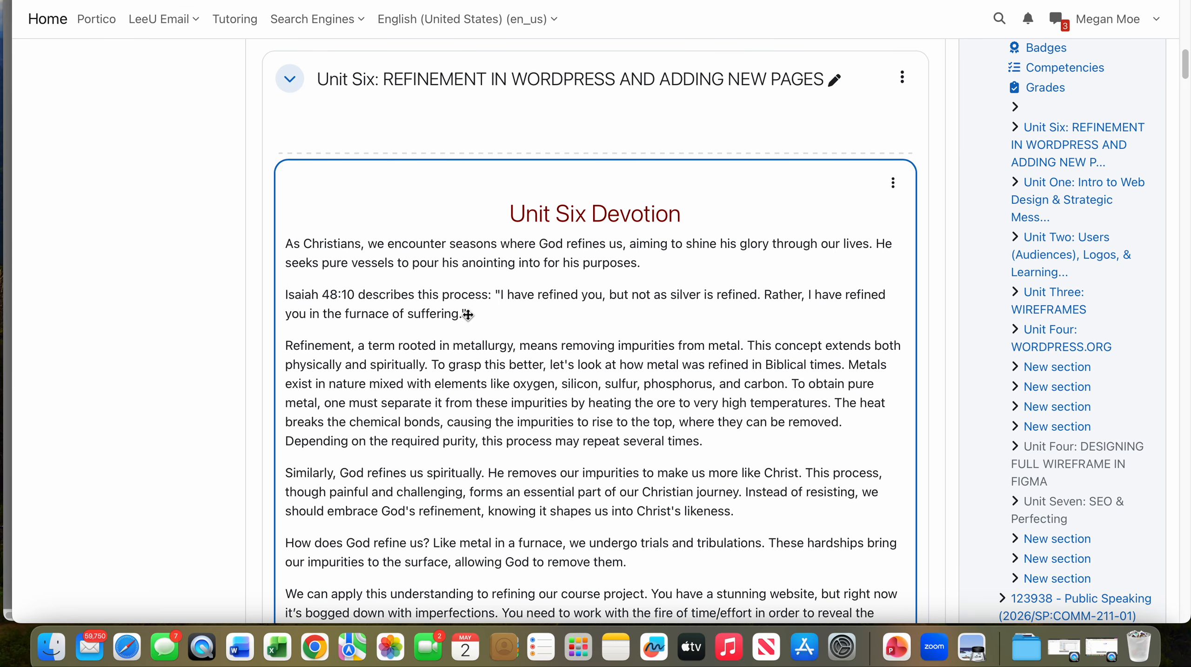
# Look through the Unit Six devotion, assignments and resources on the course page.
pyautogui.scroll(-6, 469, 315)
pyautogui.scroll(-20, 468, 315)
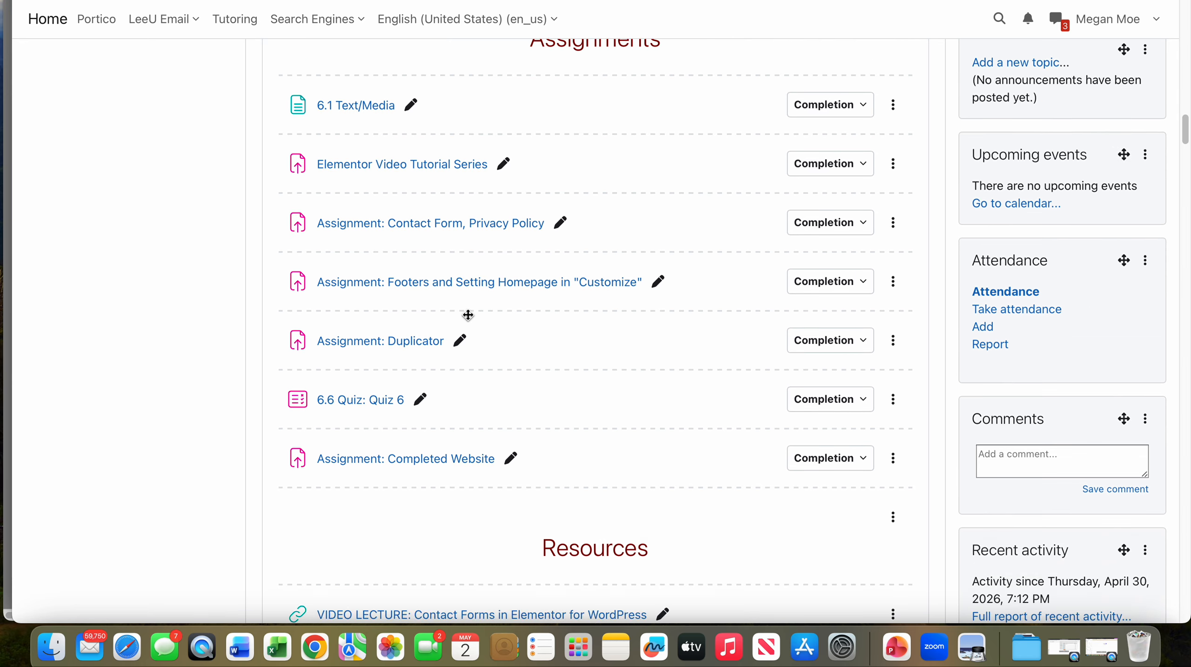
pyautogui.scroll(-4, 469, 316)
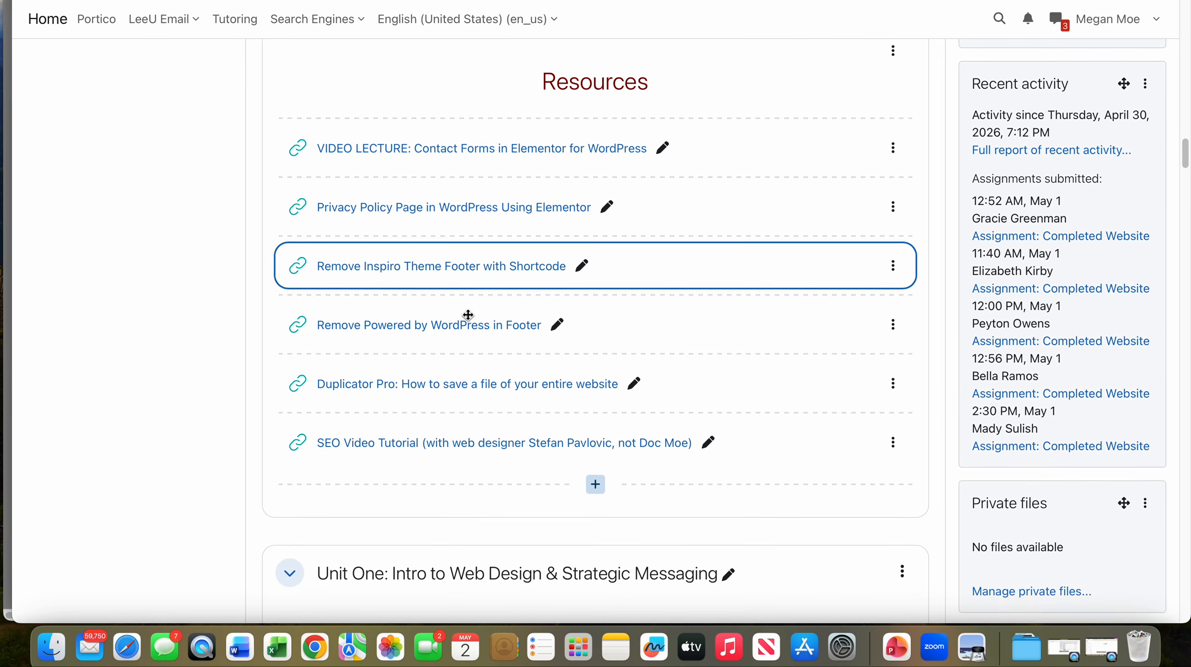
pyautogui.scroll(1, 468, 315)
pyautogui.scroll(1, 468, 316)
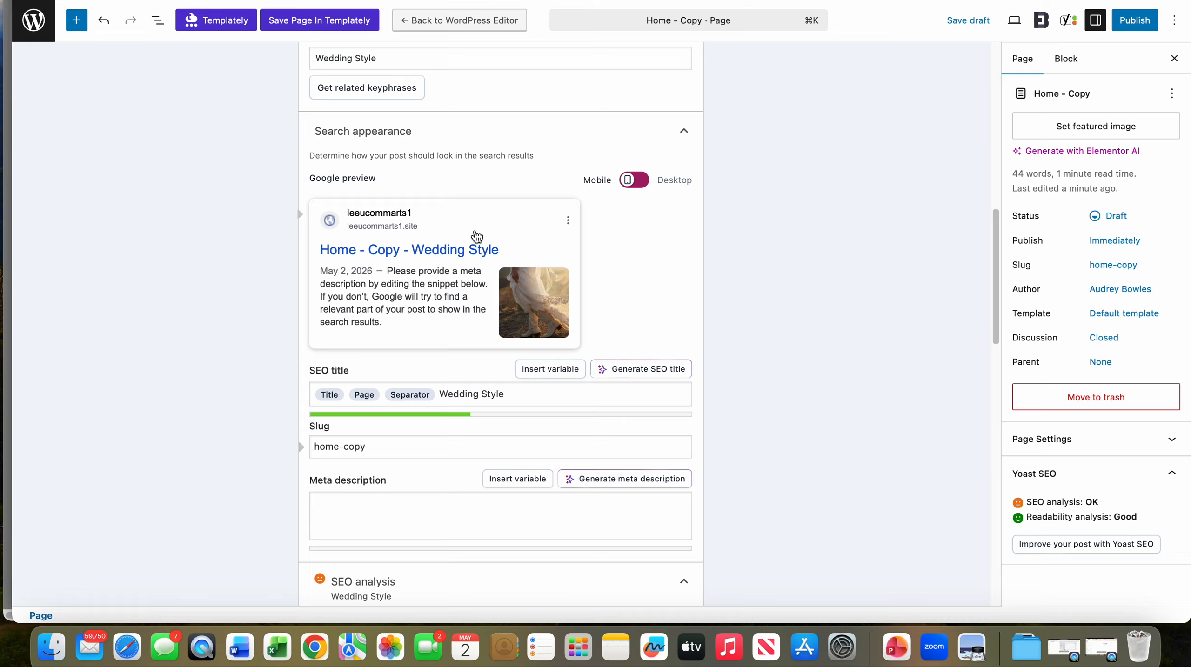
# Review the Home - Copy page's focus keyphrase, Google preview, SEO title, slug and meta description fields in Yoast SEO.
pyautogui.scroll(2, 435, 151)
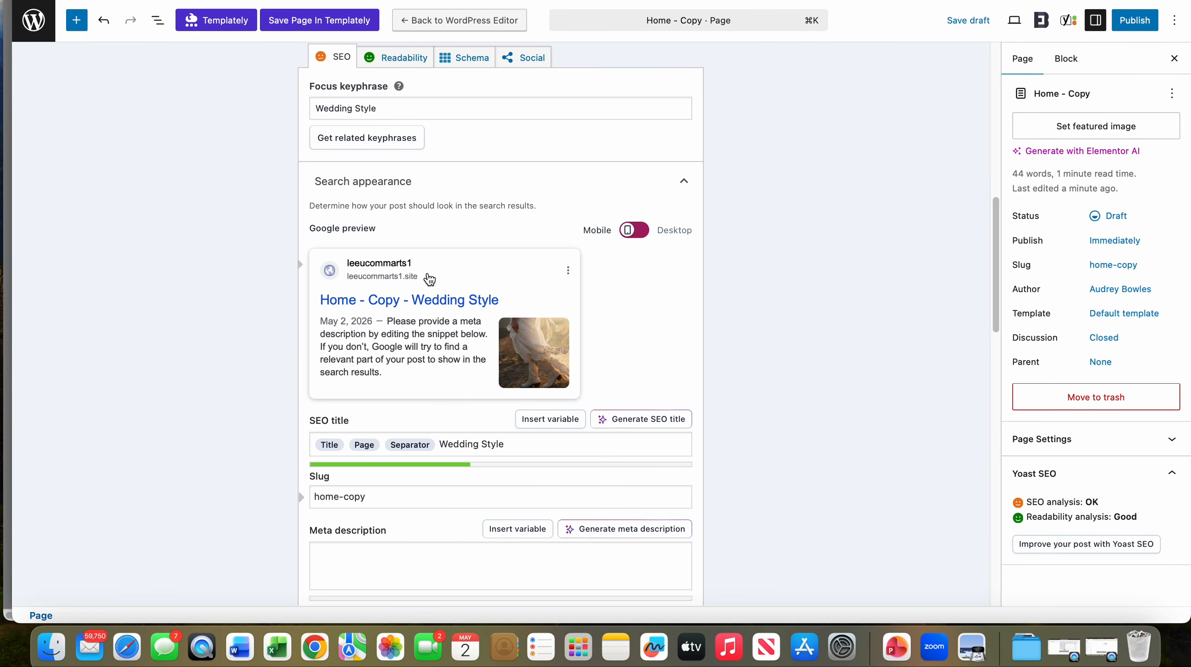
pyautogui.scroll(-5, 429, 280)
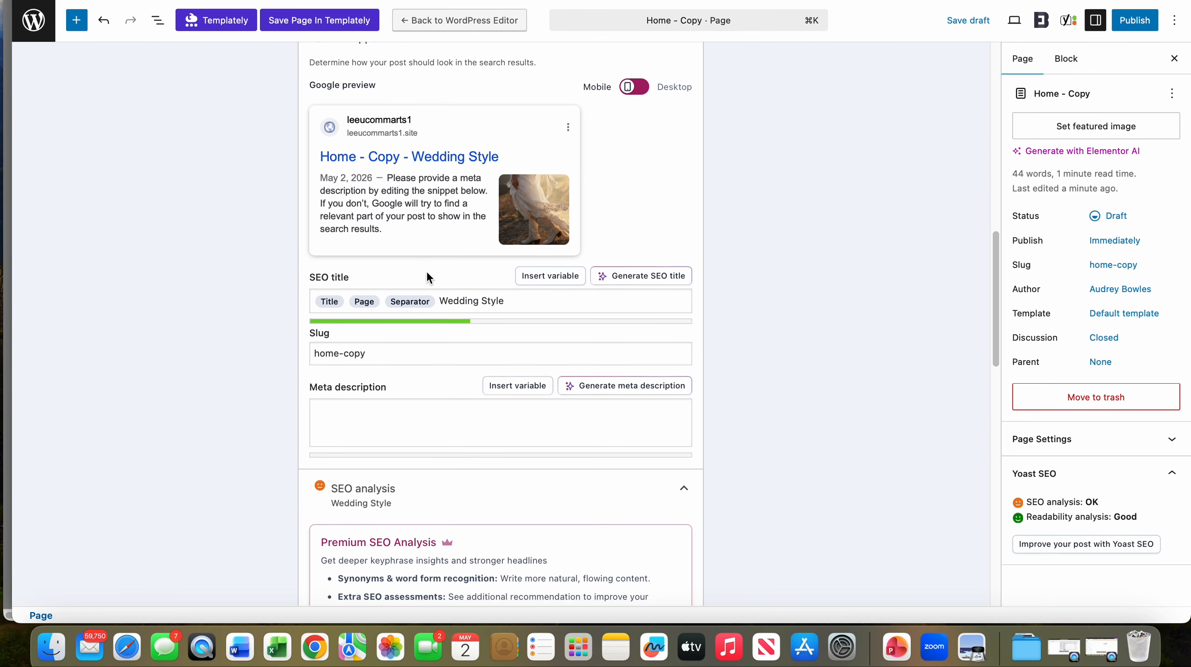
pyautogui.scroll(-2, 426, 276)
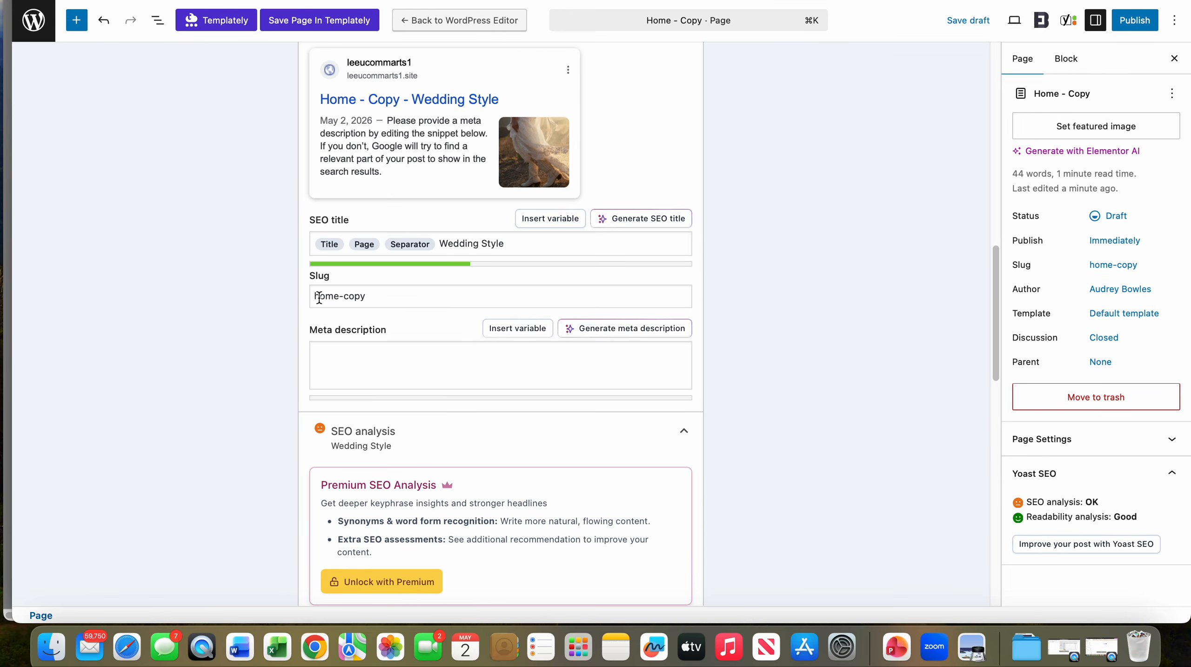
pyautogui.click(388, 296)
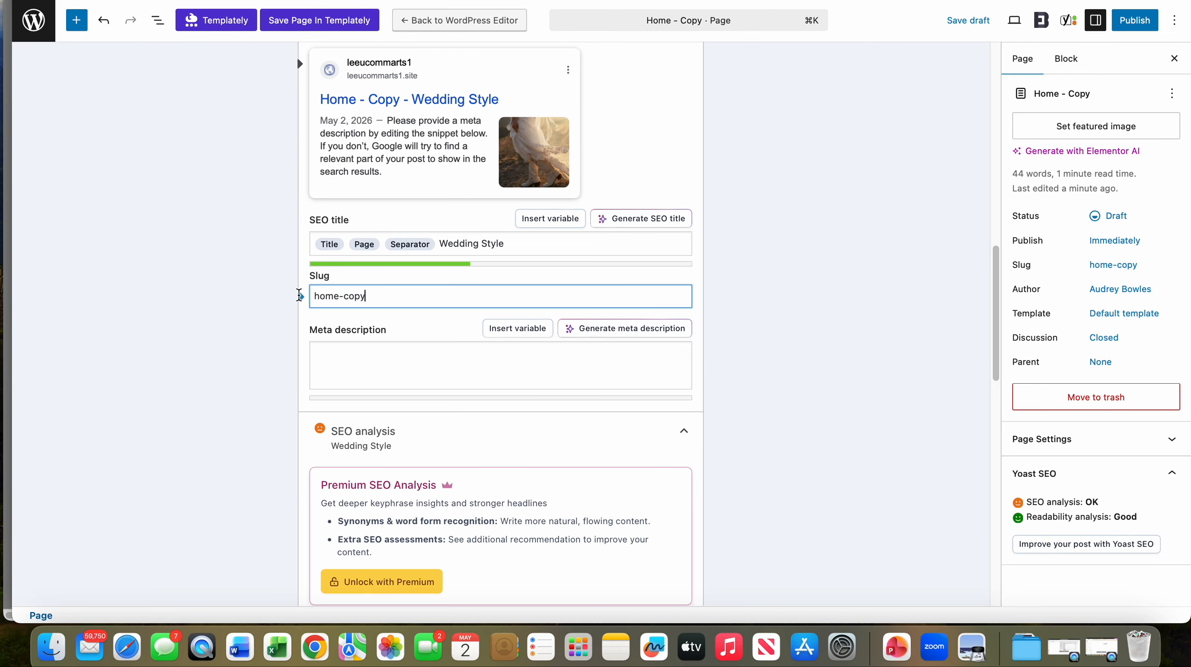
pyautogui.scroll(-1, 346, 354)
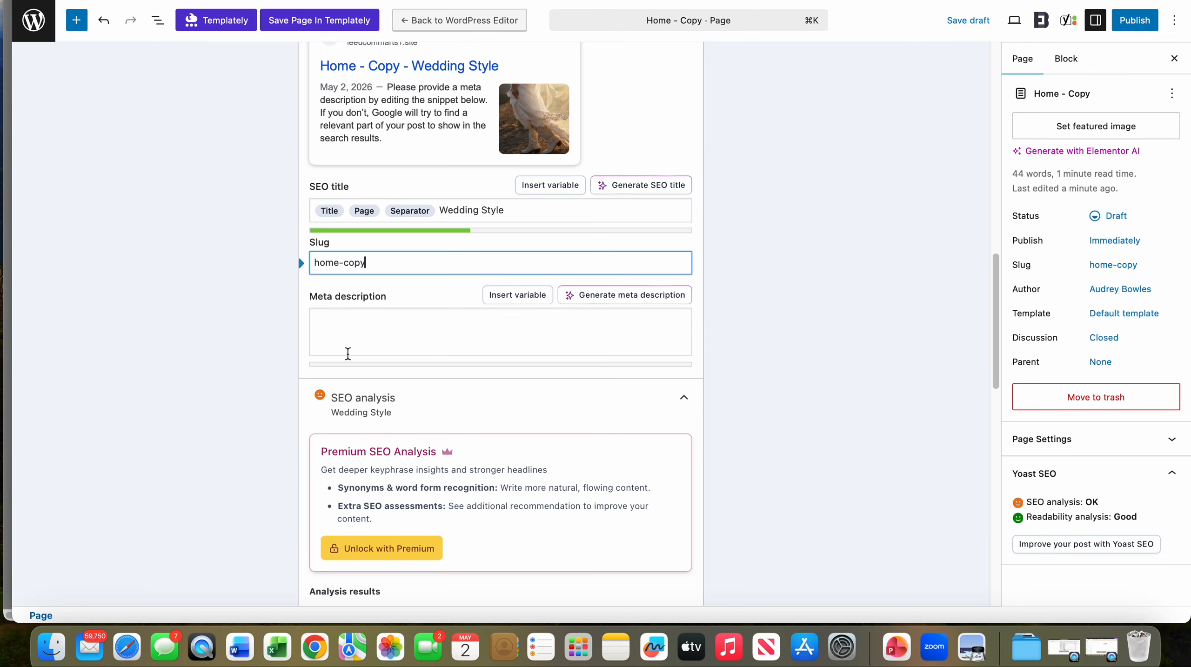
pyautogui.click(325, 316)
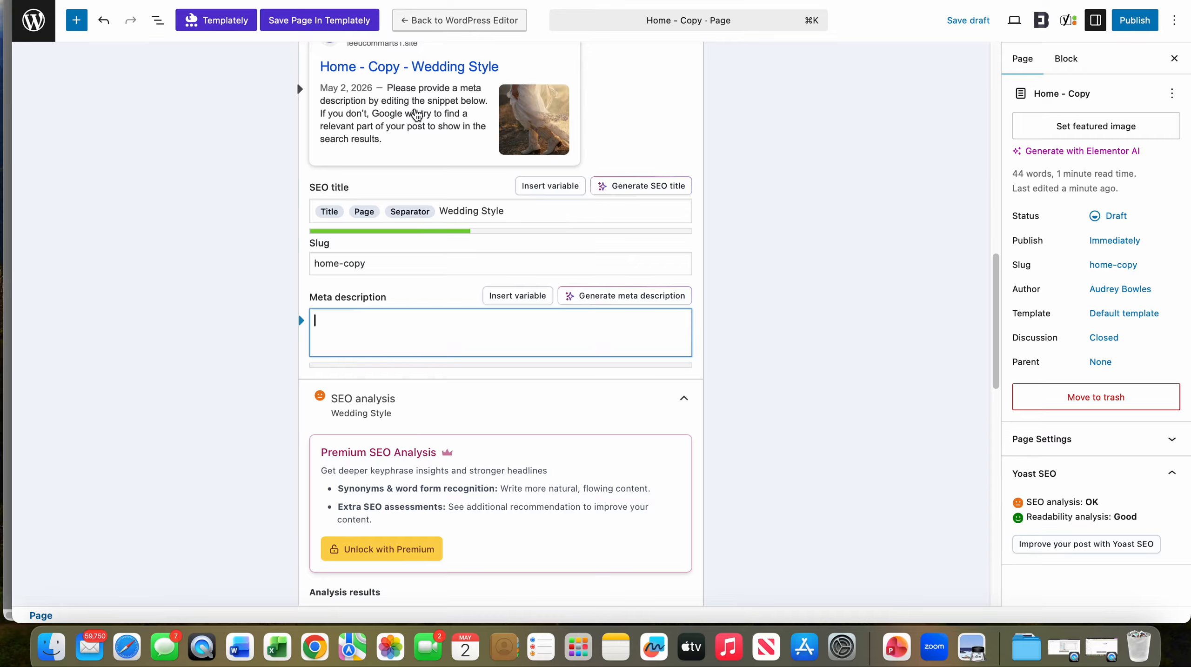
# Examine the SEO analysis problems and open the "Meta description length" help article in a new browser tab.
pyautogui.scroll(-5, 417, 115)
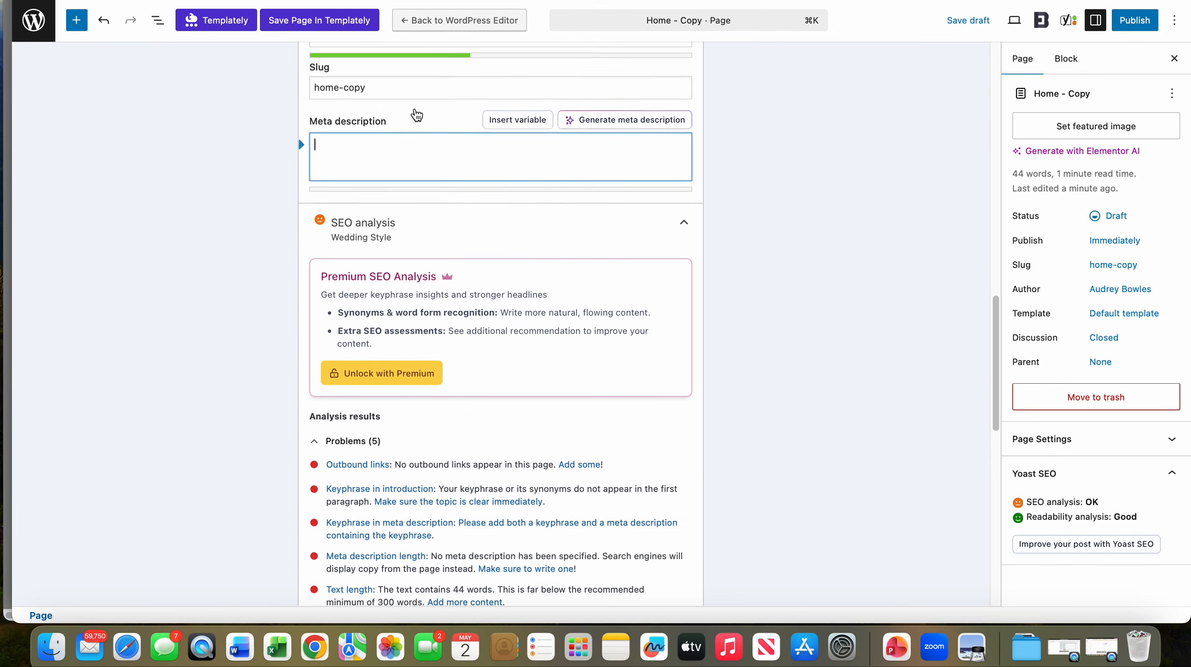
pyautogui.scroll(-2, 416, 114)
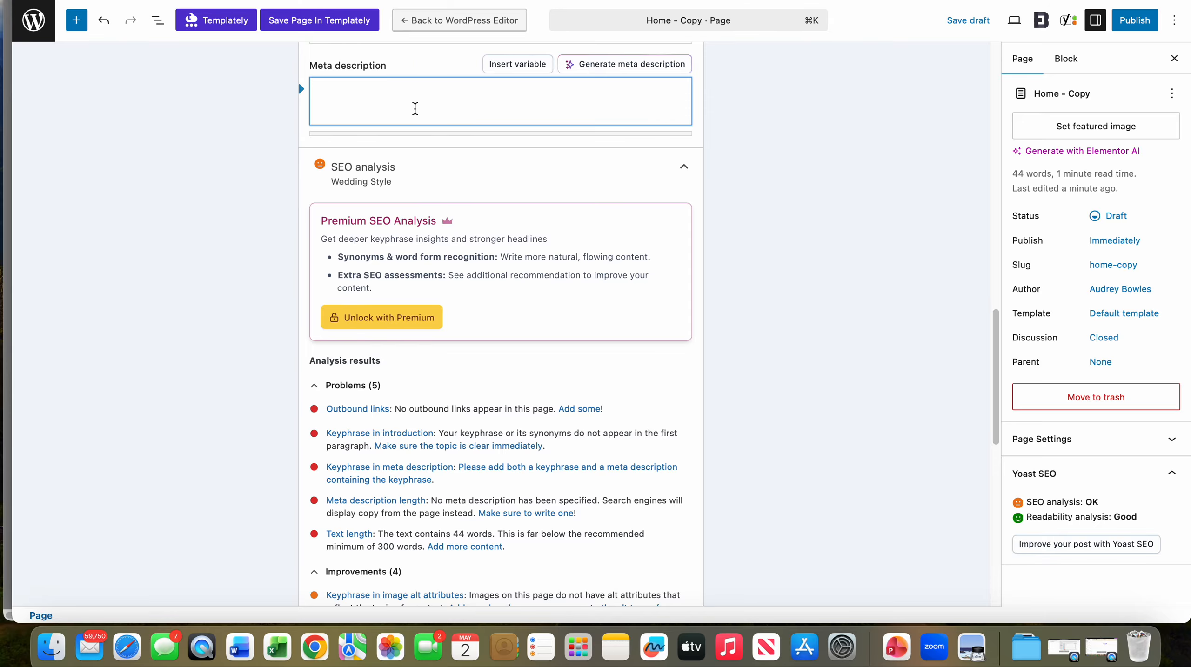
pyautogui.scroll(-6, 414, 108)
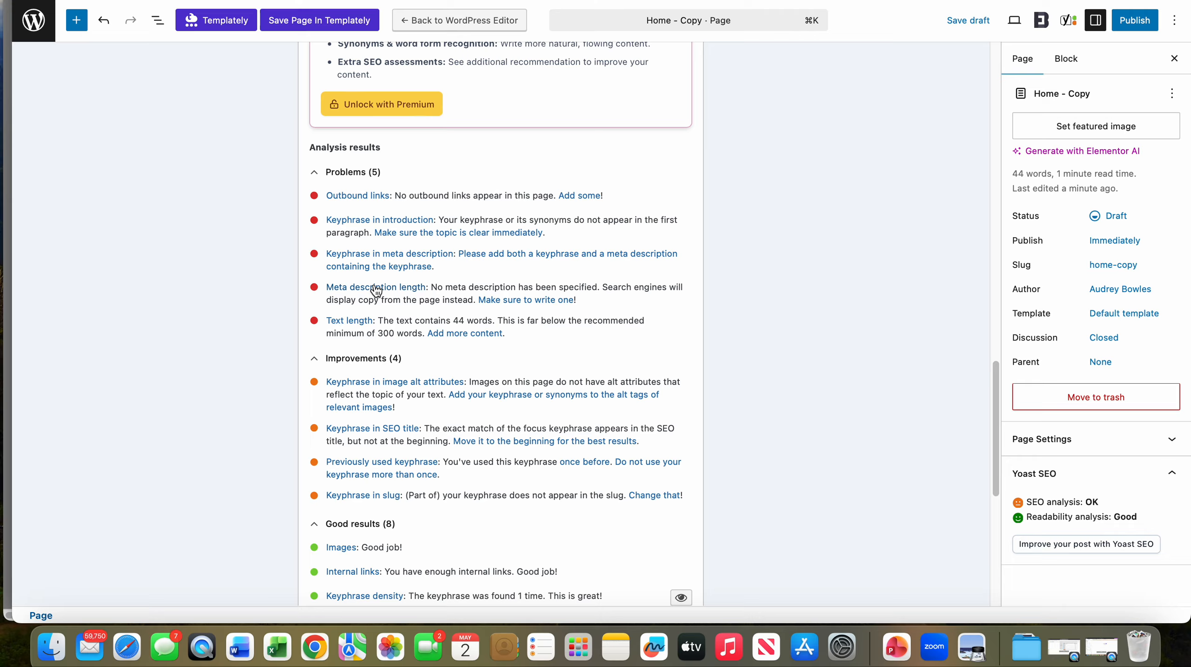
pyautogui.rightClick(352, 292)
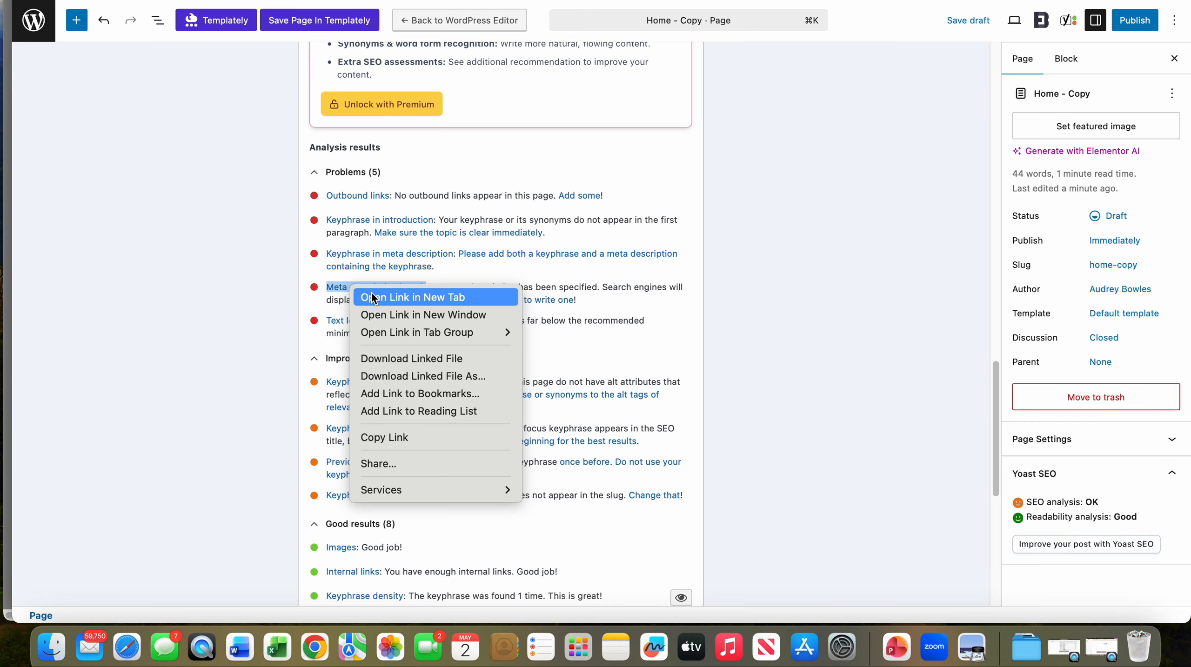
pyautogui.press('Escape')
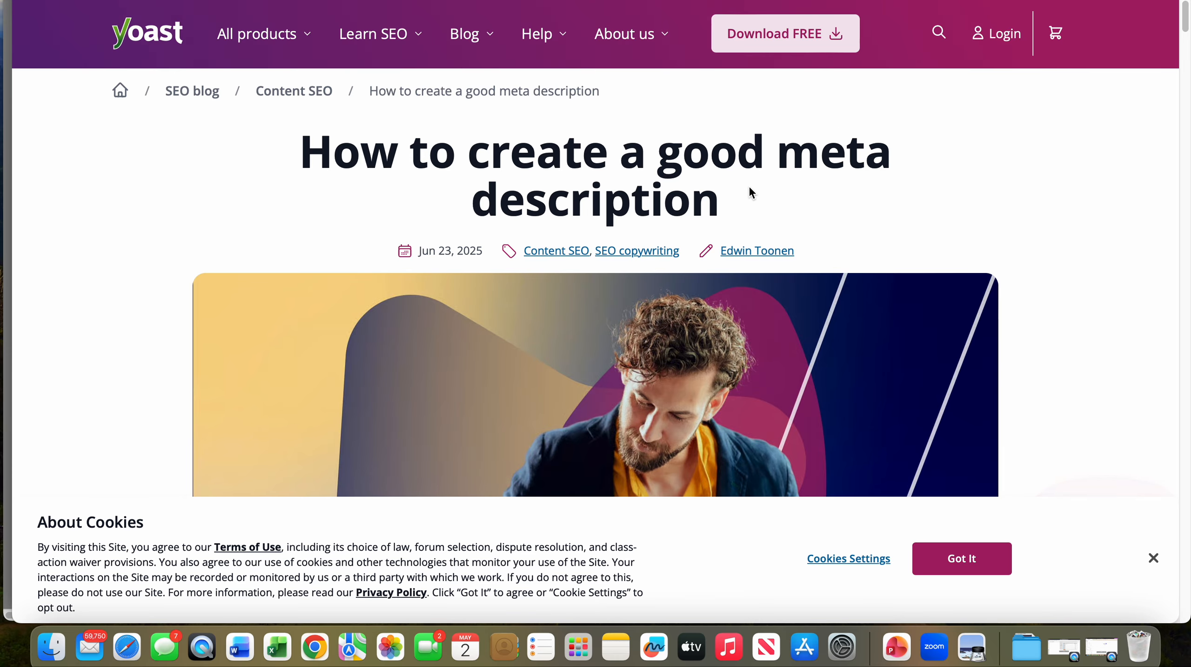
# Read the Yoast article on creating a good meta description, from its definition through the list of recommended characteristics.
pyautogui.scroll(-2, 748, 186)
pyautogui.scroll(-10, 750, 188)
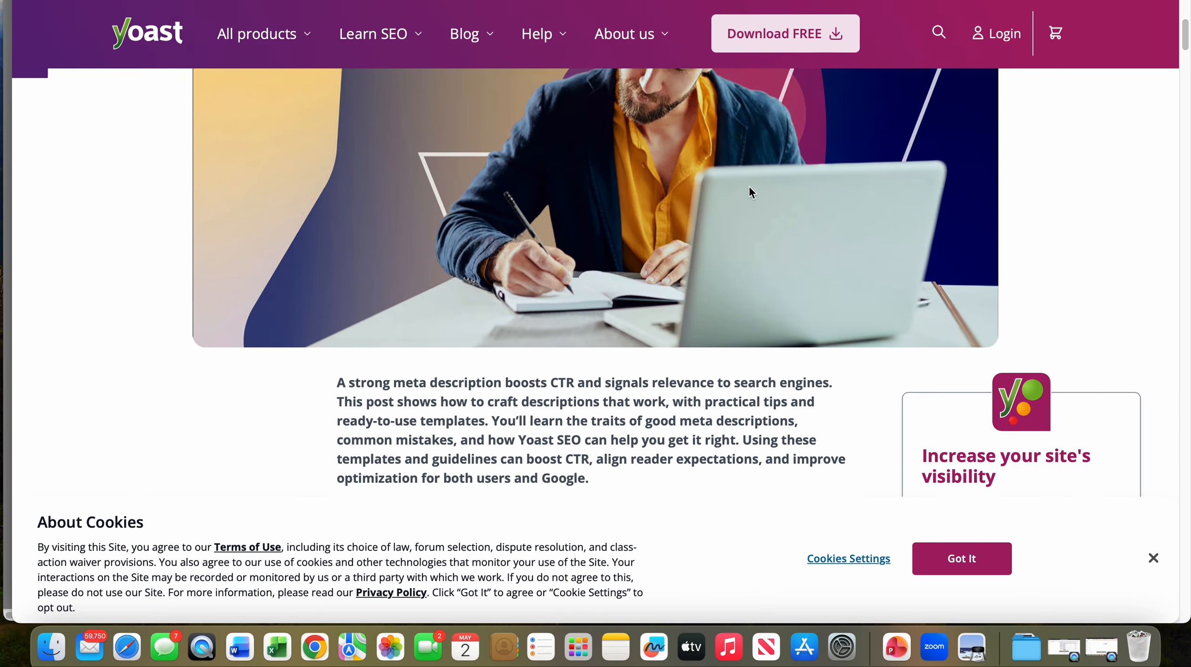
pyautogui.scroll(-6, 750, 189)
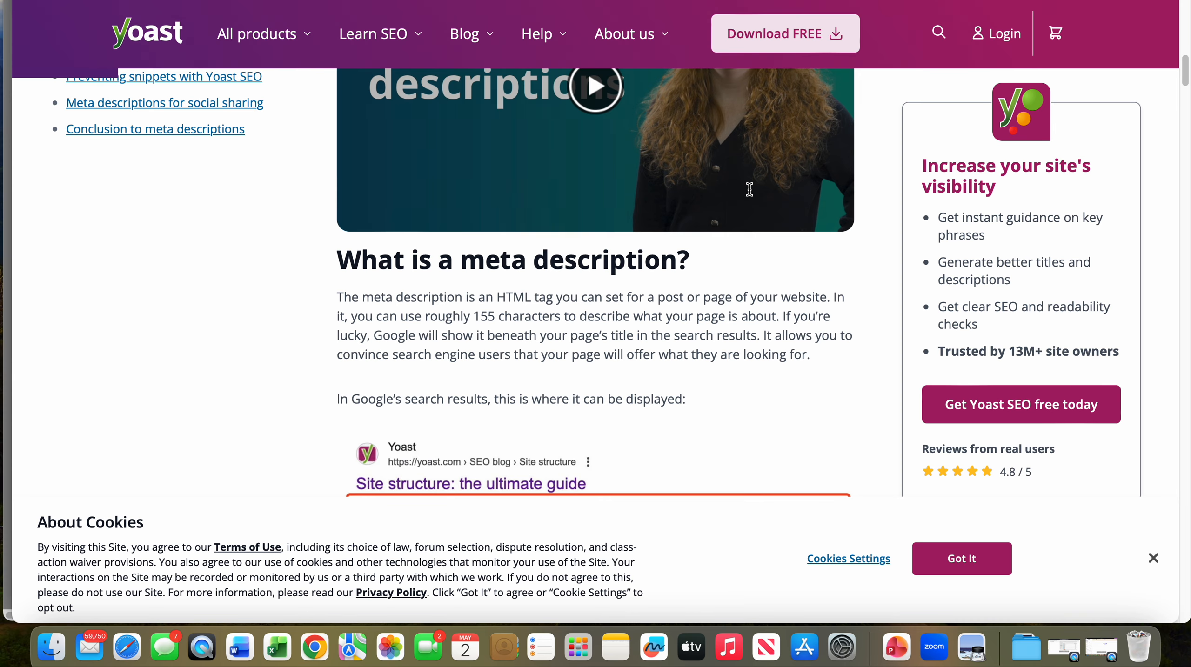
pyautogui.scroll(9, 749, 189)
pyautogui.scroll(-12, 749, 190)
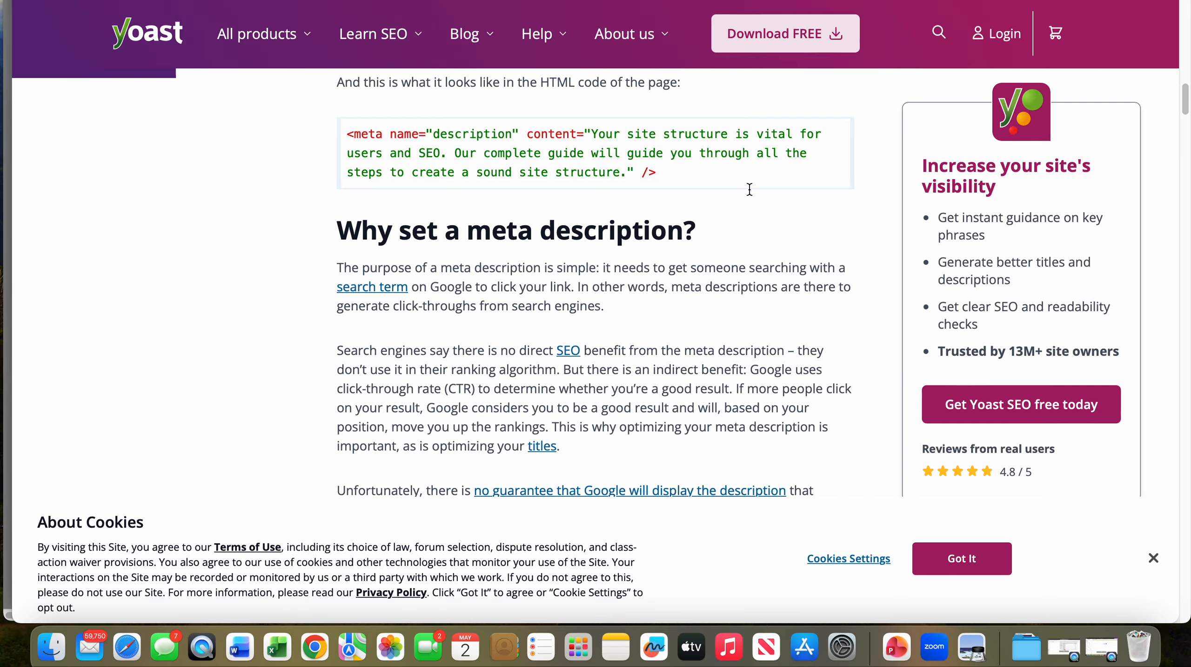
pyautogui.scroll(6, 750, 191)
pyautogui.scroll(-1, 751, 196)
pyautogui.scroll(-10, 710, 252)
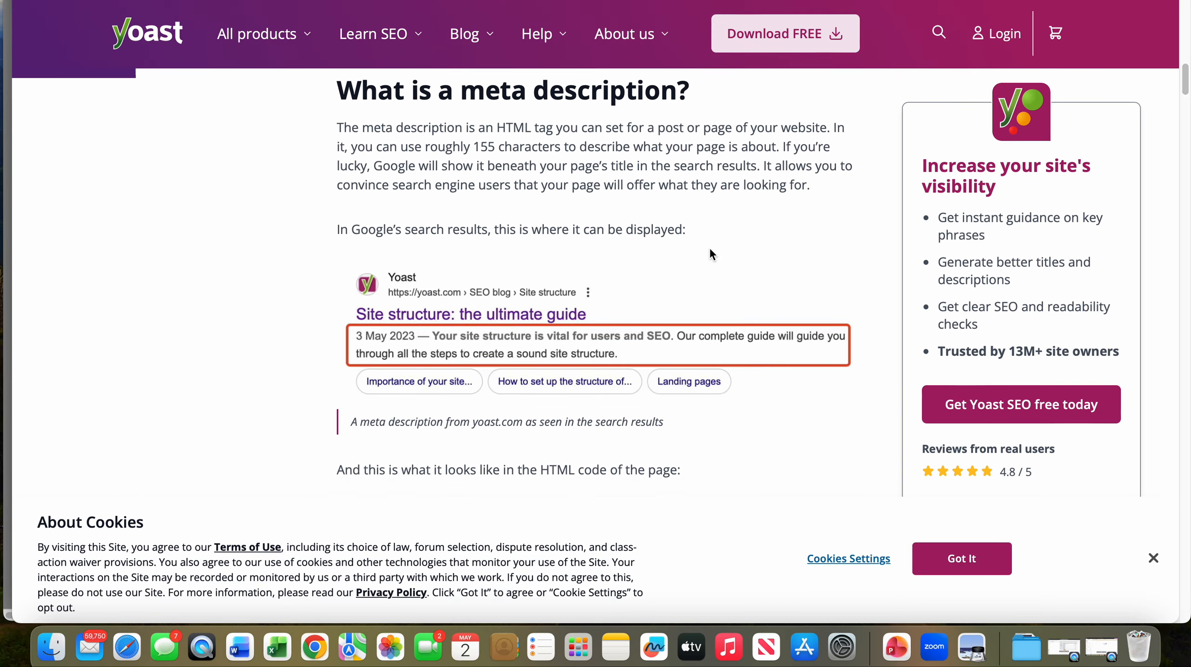
pyautogui.scroll(-10, 709, 252)
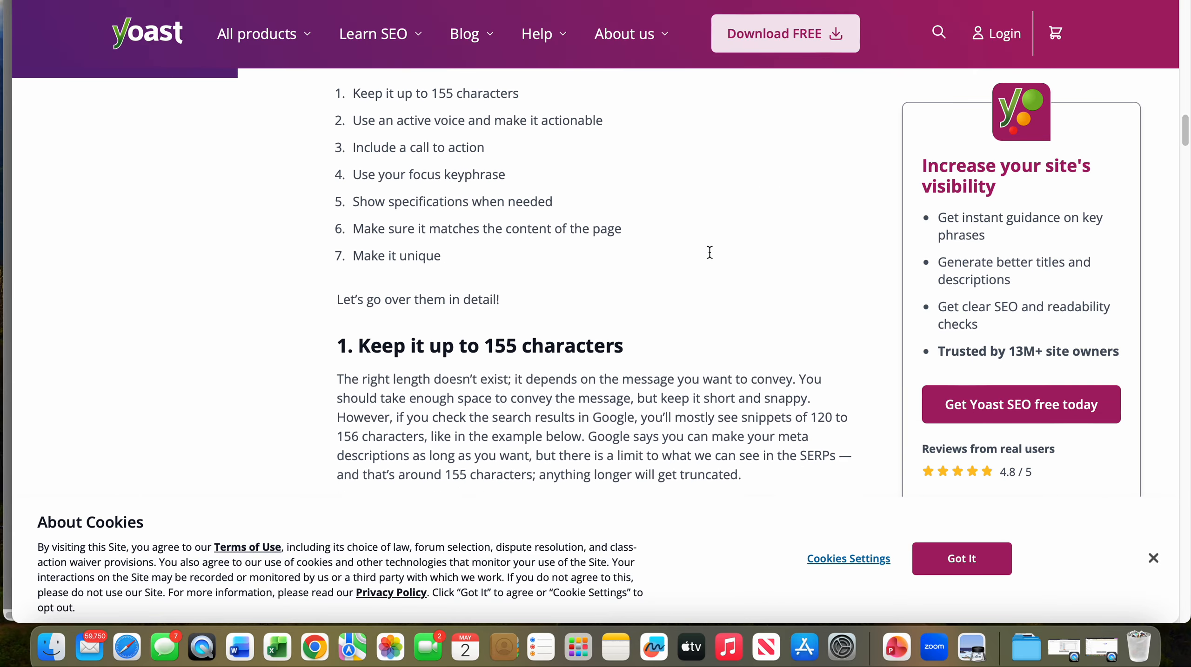
# Return to the Home - Copy page's SEO analysis, open the "Outbound links" help article in a new tab and skim it.
pyautogui.hotkey('ctrl', 'shift', 'Tab')
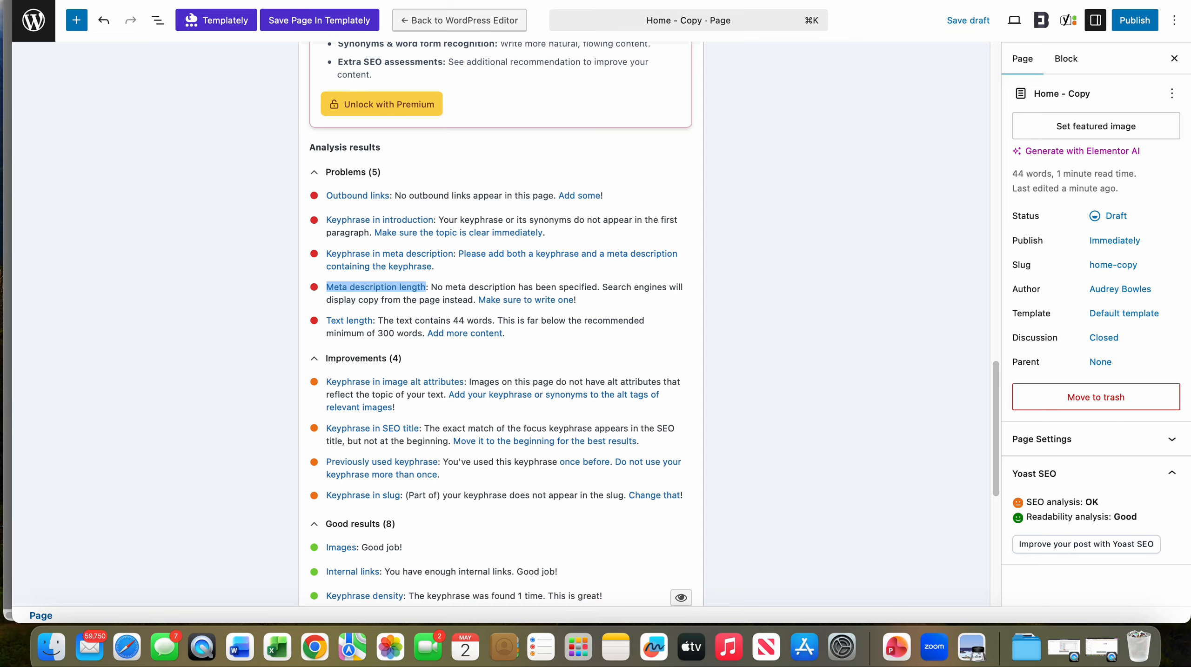
pyautogui.rightClick(344, 199)
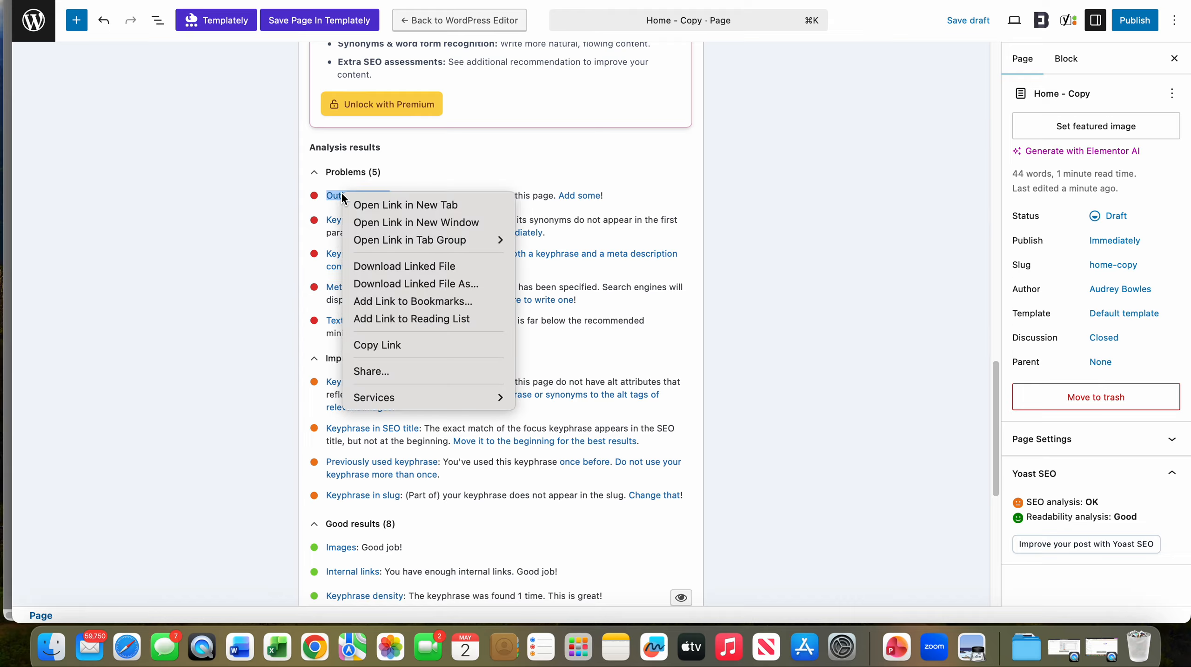
pyautogui.click(385, 205)
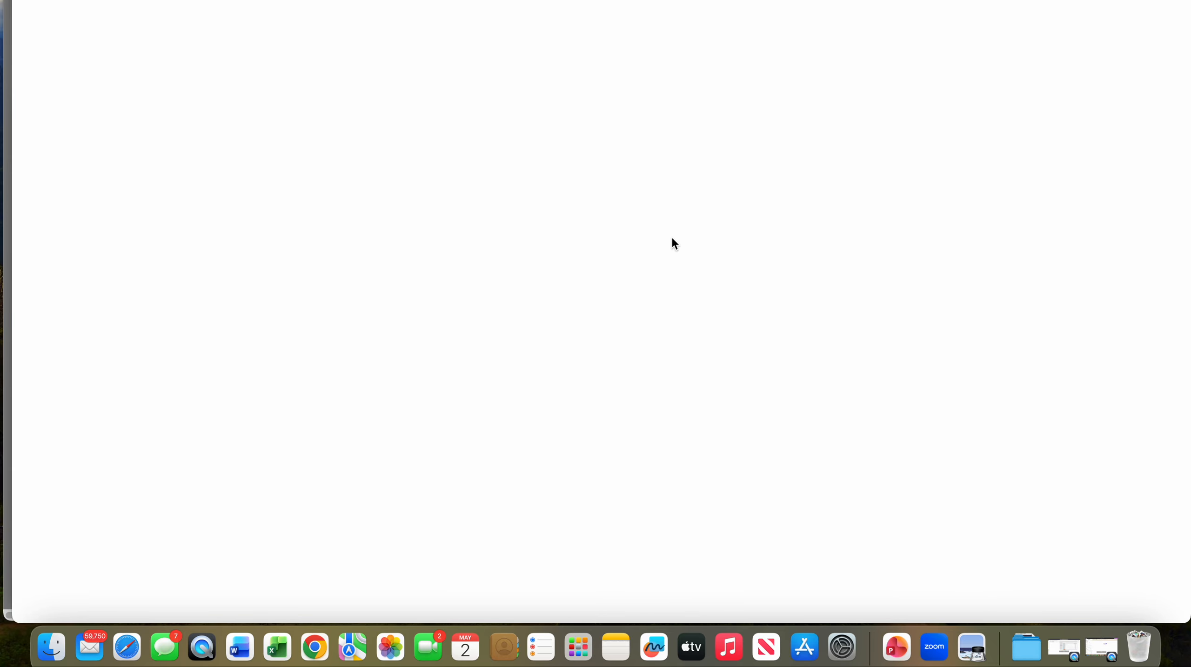
pyautogui.scroll(-10, 506, 297)
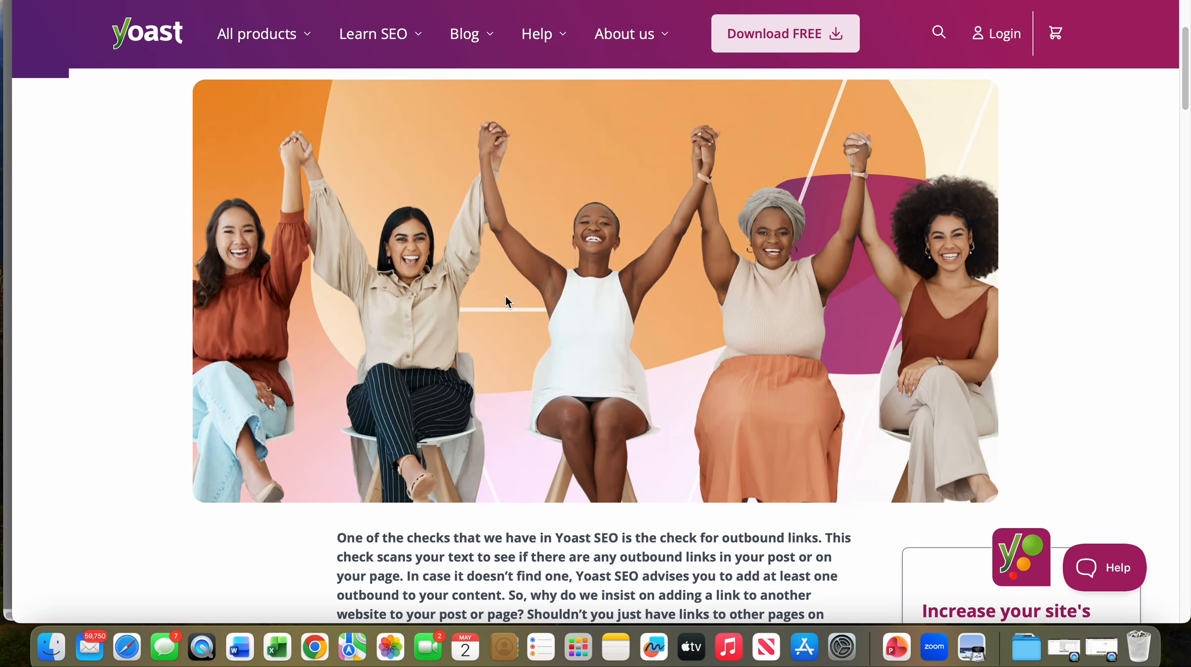
pyautogui.scroll(10, 504, 294)
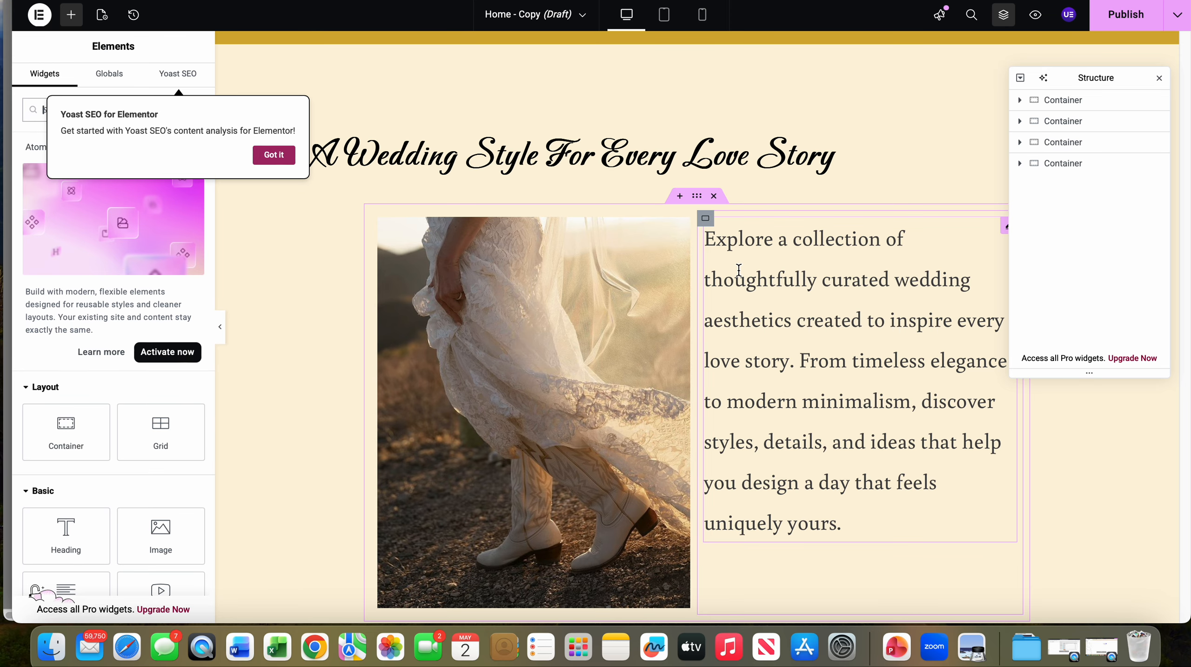
# Examine the heading, photo and introductory paragraph of the Home - Copy draft in Elementor for keyphrase use and text length.
pyautogui.scroll(-5, 739, 270)
pyautogui.scroll(5, 739, 269)
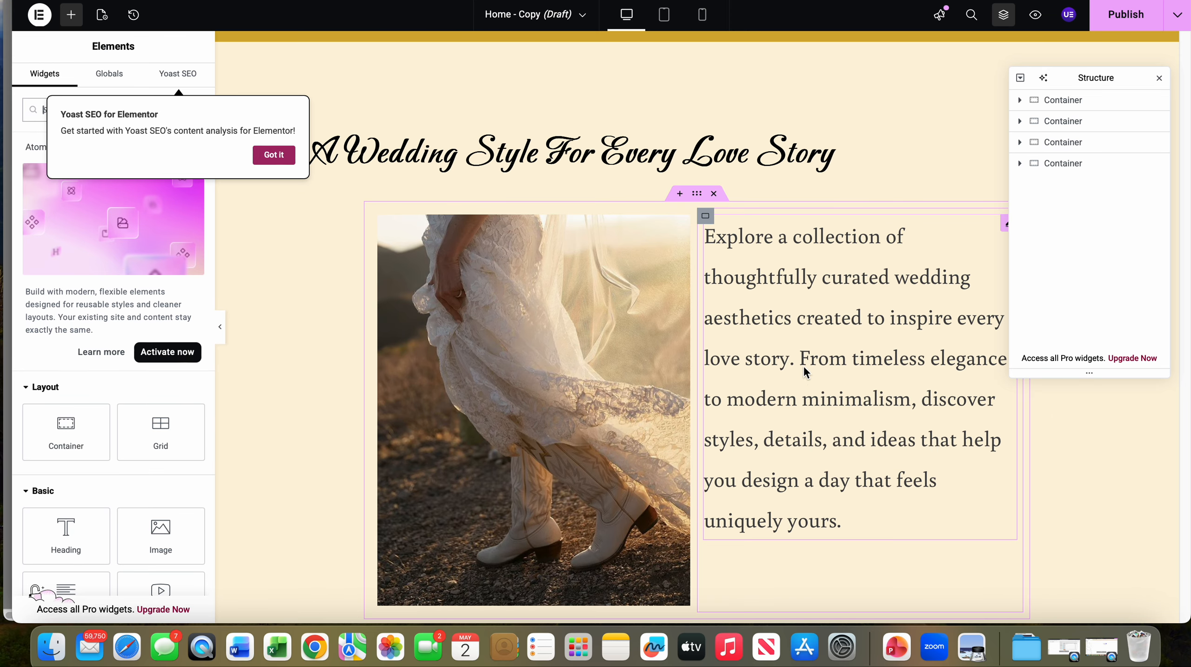
pyautogui.scroll(3, 757, 305)
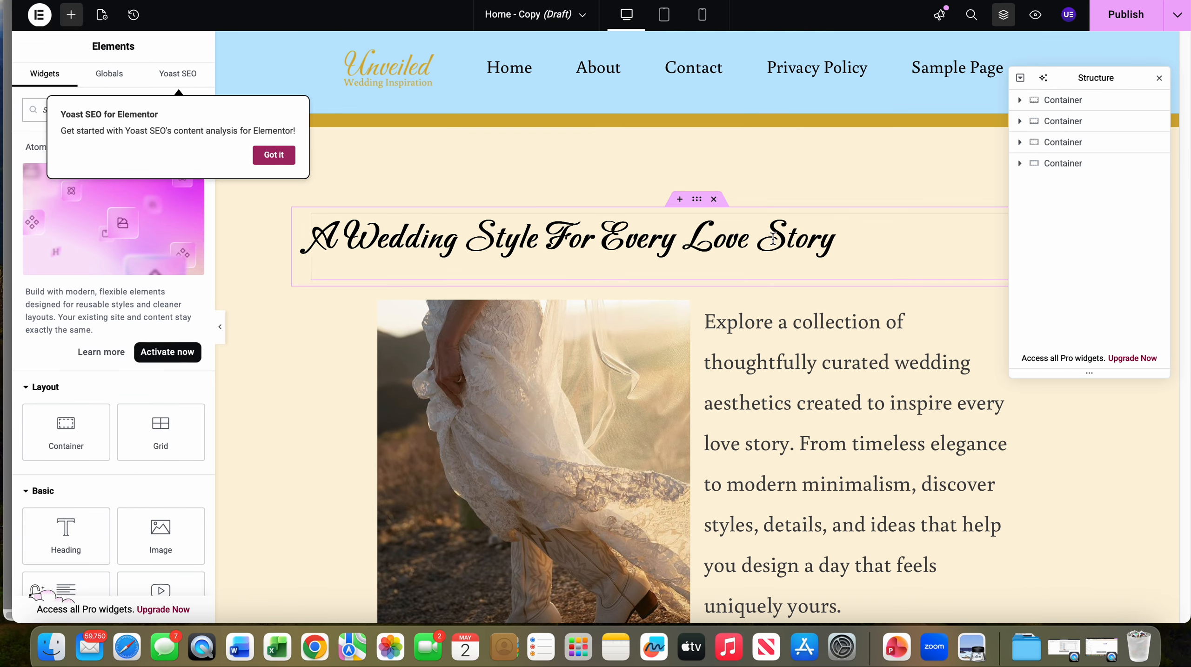
pyautogui.scroll(-3, 739, 243)
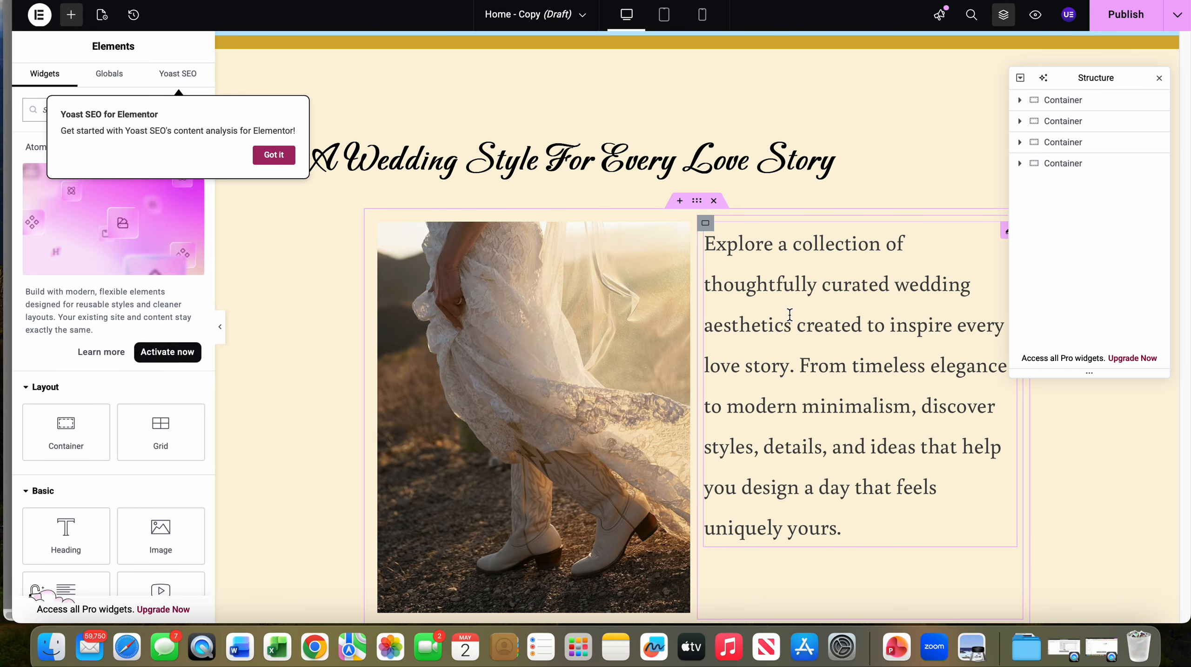
pyautogui.scroll(-2, 790, 315)
pyautogui.scroll(1, 789, 314)
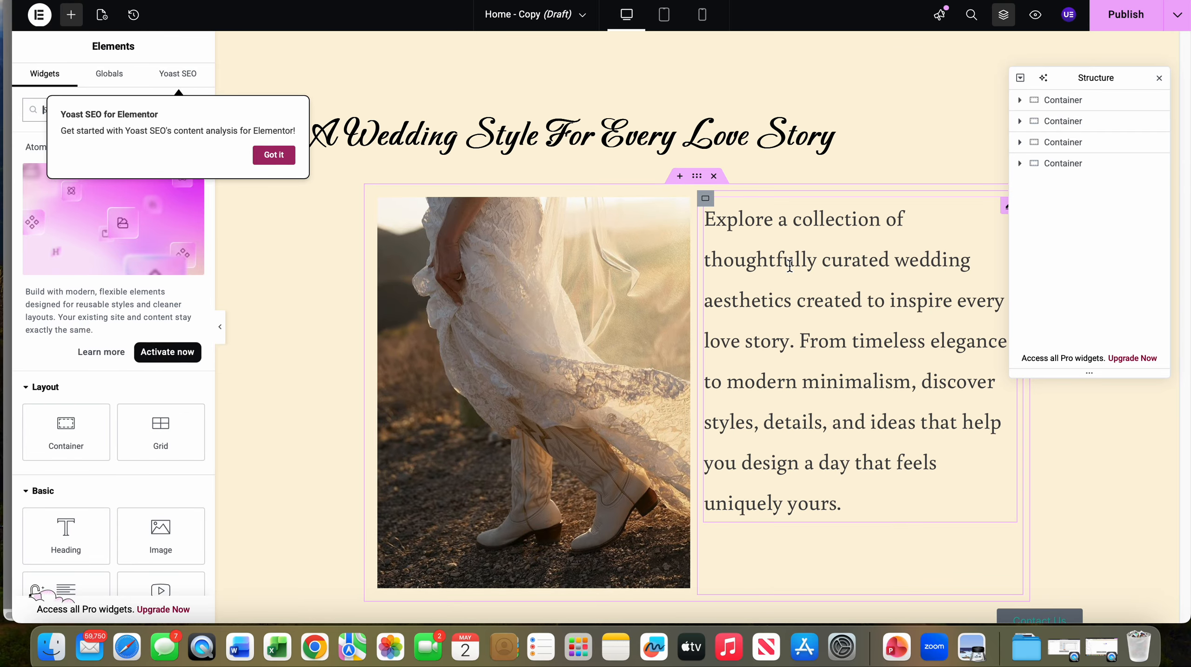
pyautogui.scroll(-2, 789, 266)
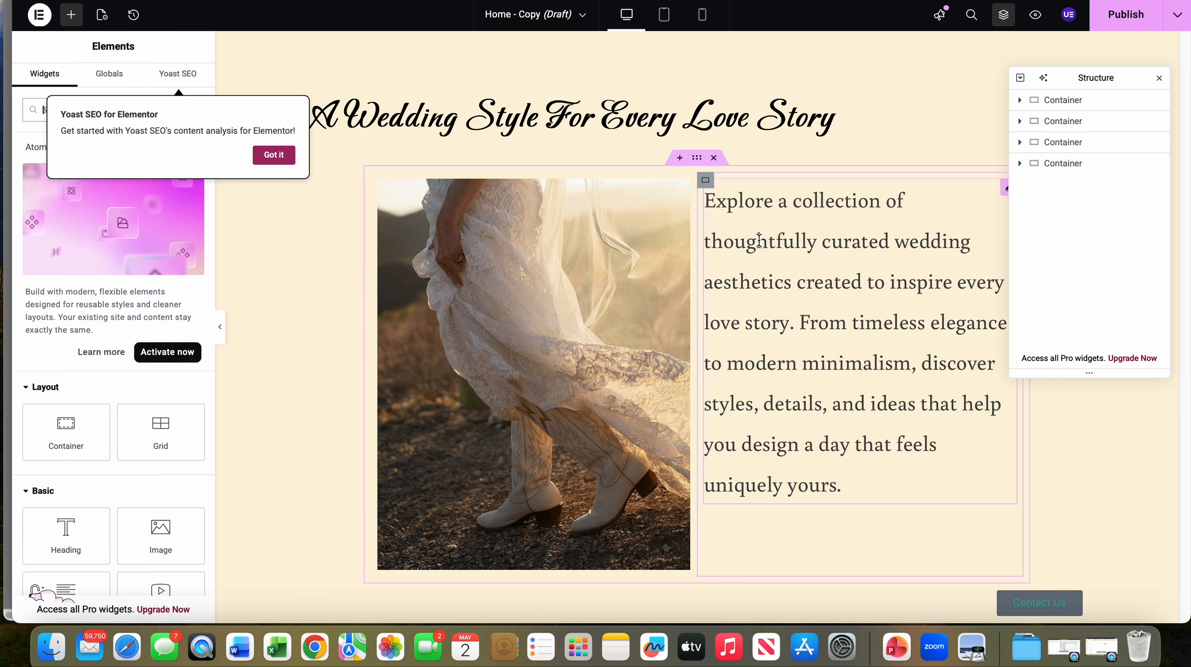
pyautogui.scroll(-1, 759, 240)
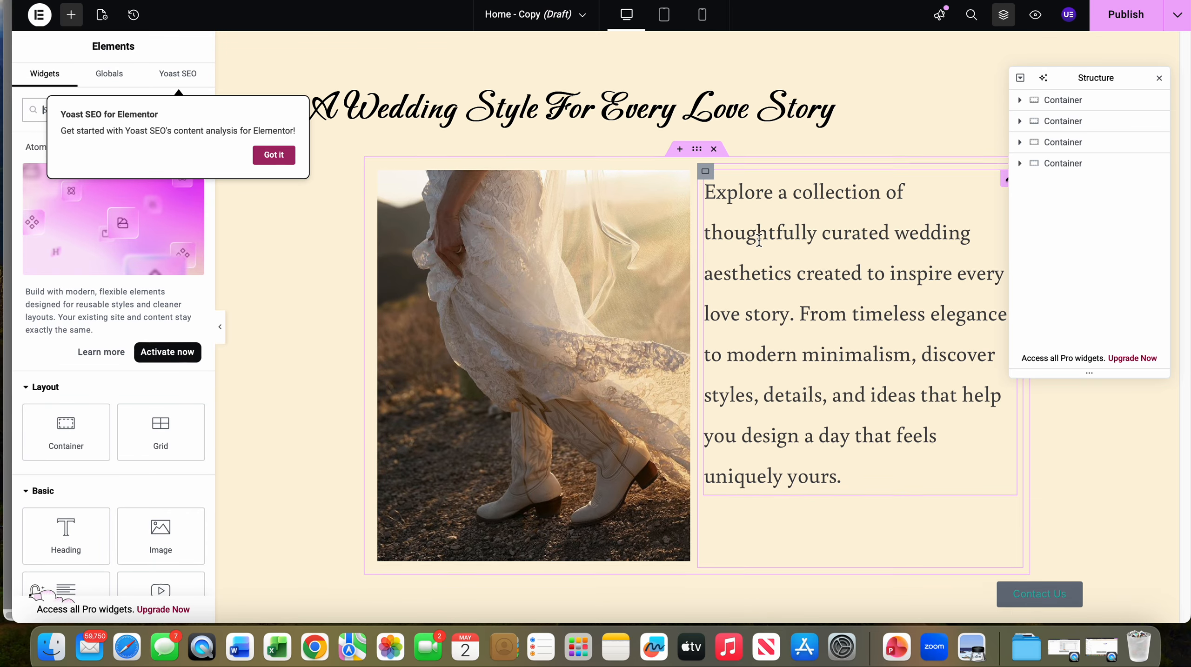
pyautogui.scroll(1, 759, 241)
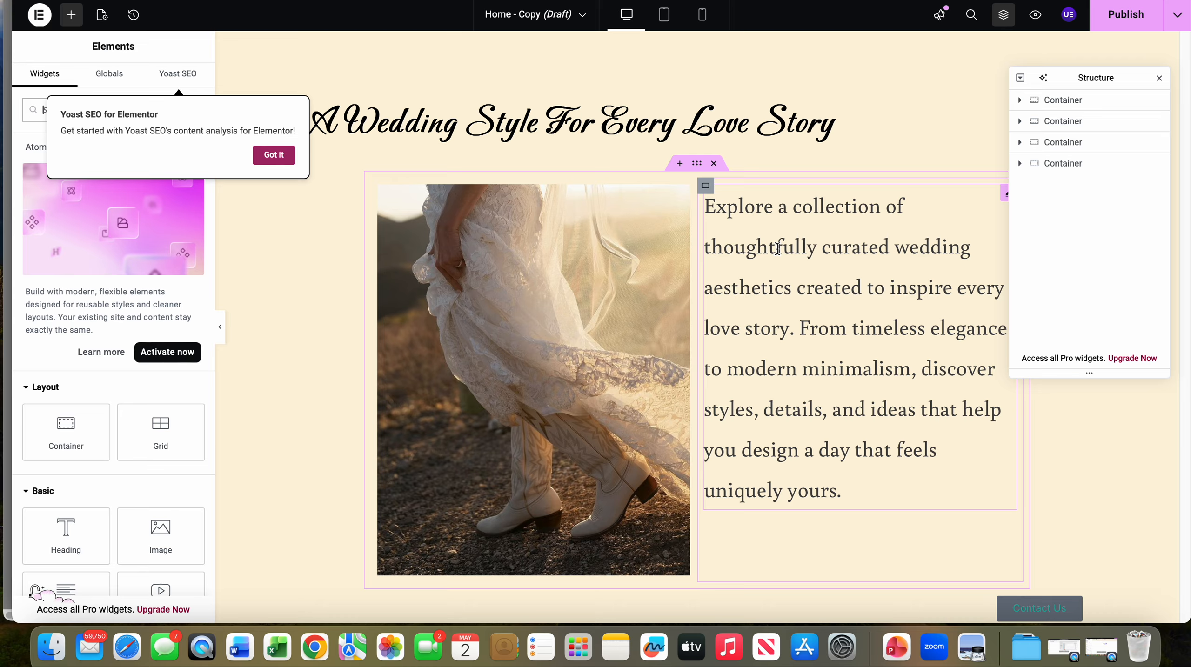
pyautogui.scroll(-1, 778, 248)
pyautogui.scroll(1, 794, 249)
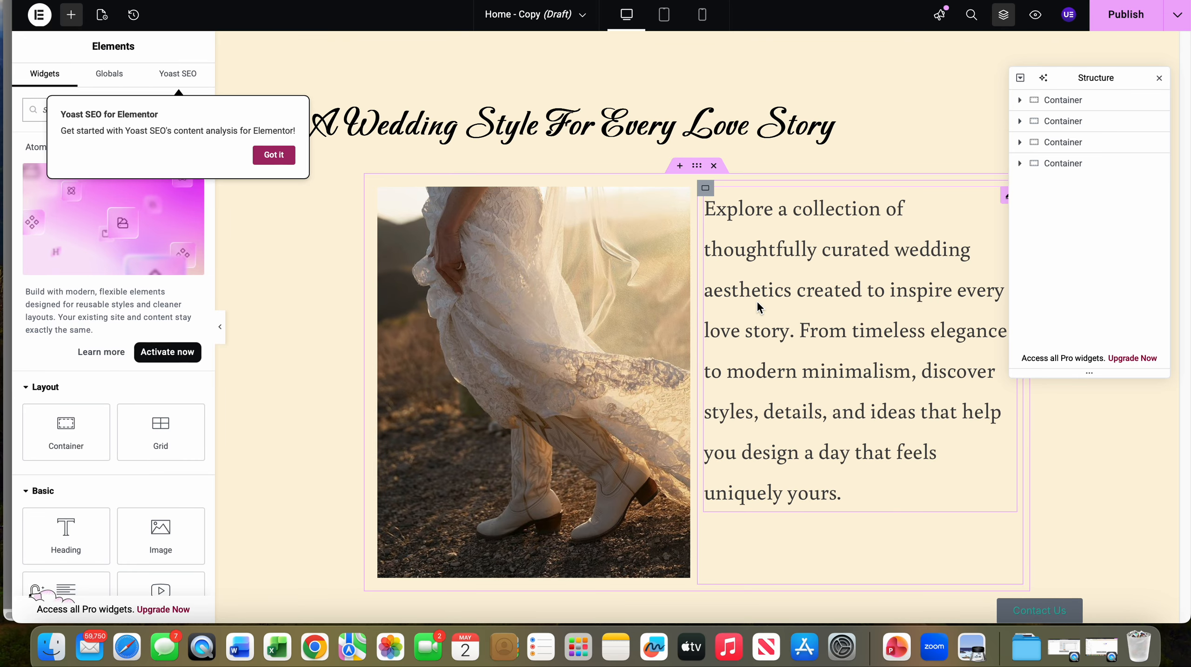
pyautogui.scroll(-1, 744, 293)
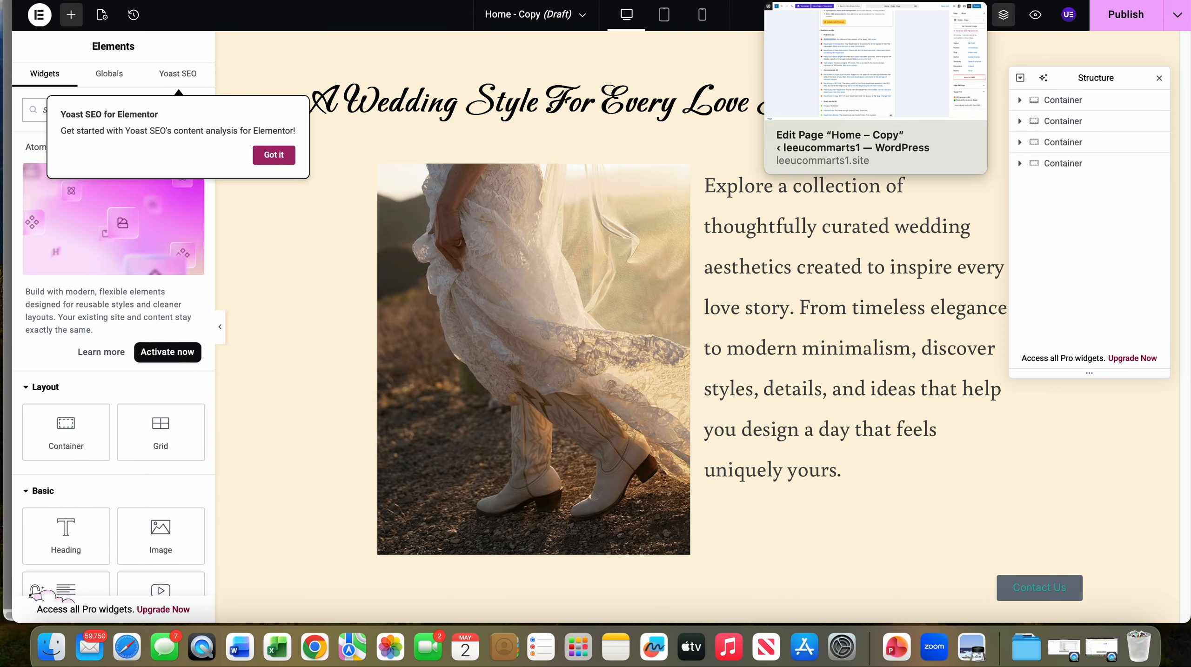
# Return to the Home - Copy page editor and review its search appearance fields against the SEO analysis problems and improvements.
pyautogui.hotkey('ctrl', 'Tab')
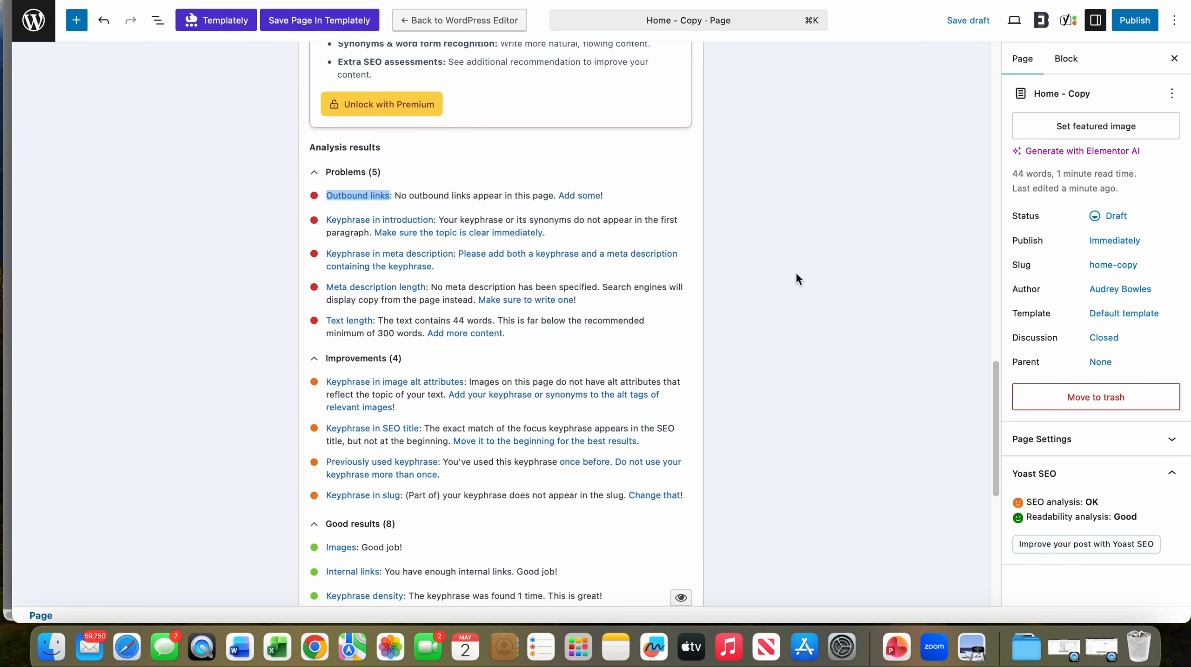
pyautogui.scroll(-1, 796, 276)
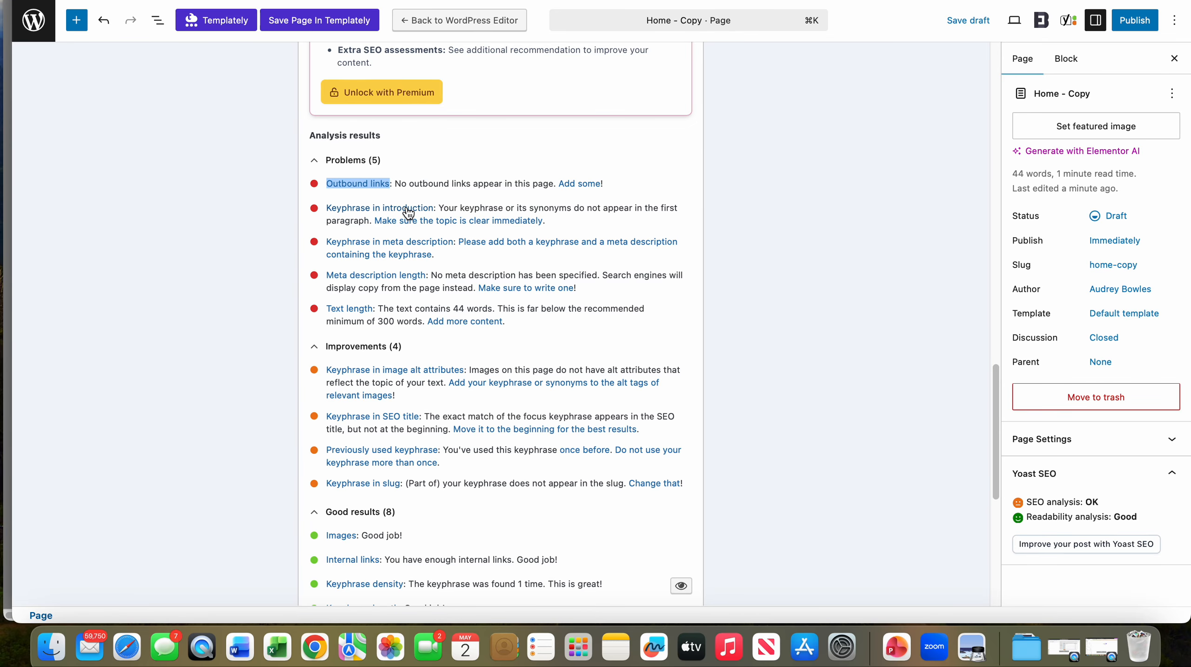
pyautogui.scroll(10, 407, 213)
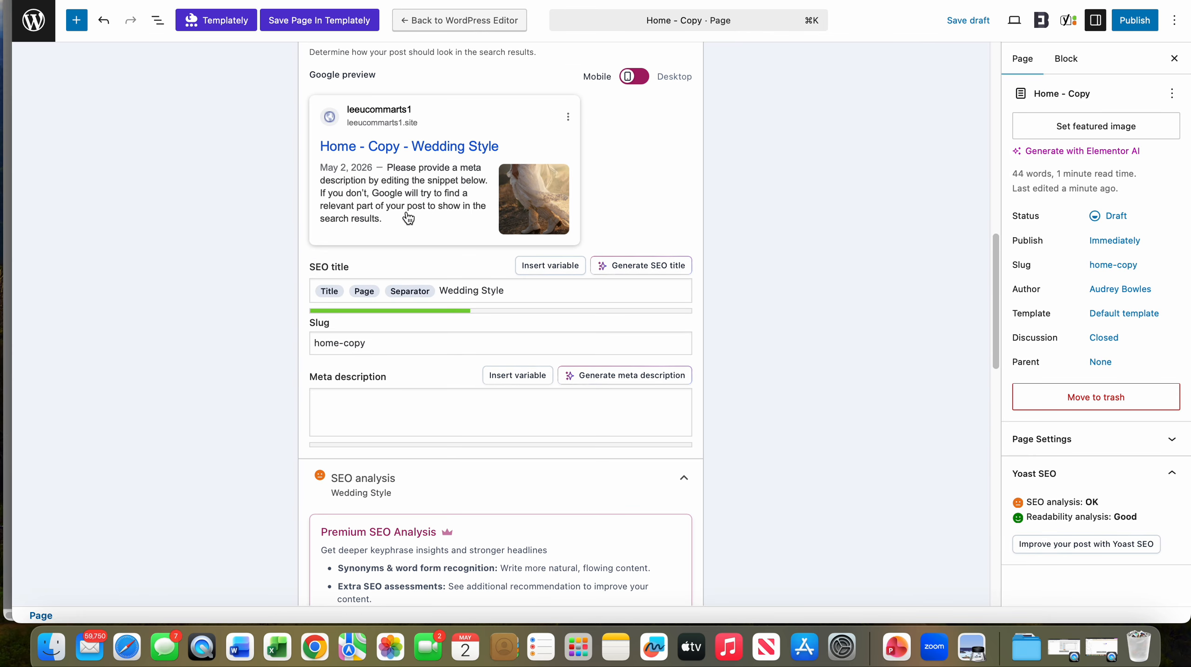
pyautogui.scroll(4, 407, 217)
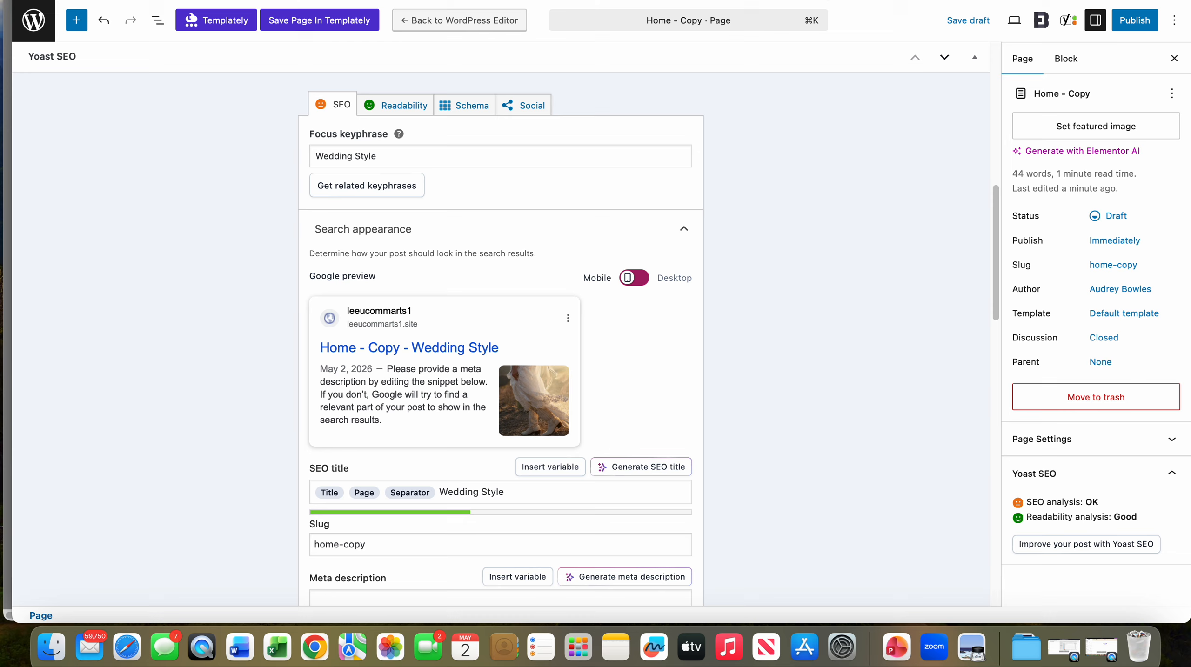
pyautogui.scroll(-15, 480, 405)
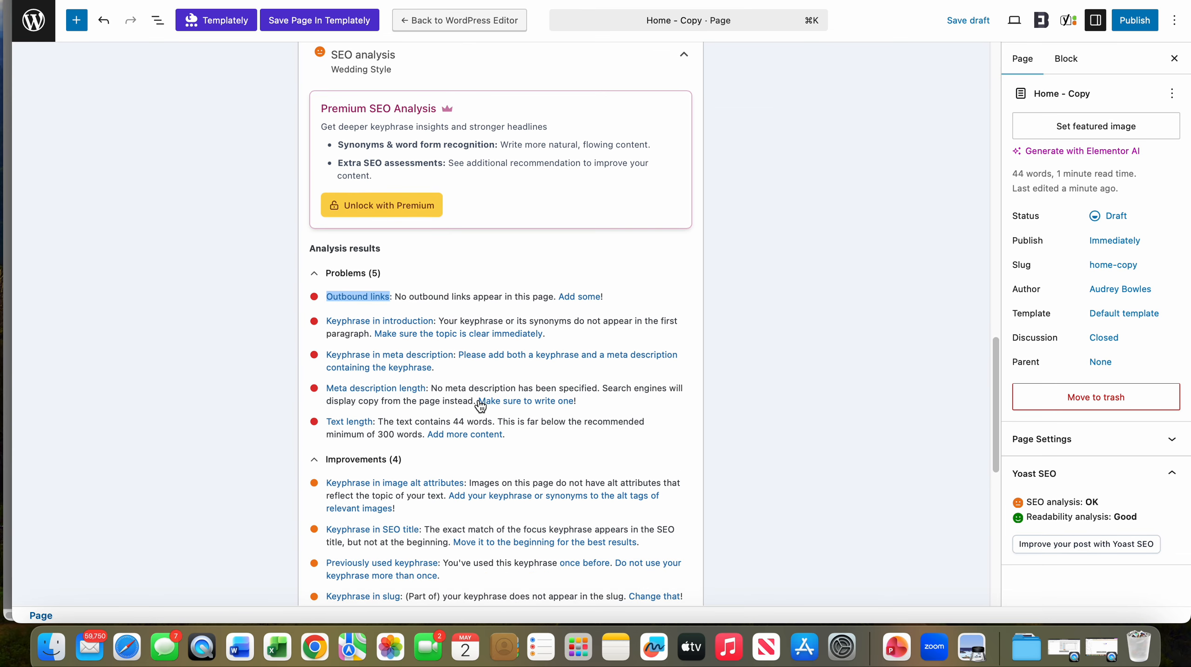
pyautogui.scroll(-1, 480, 406)
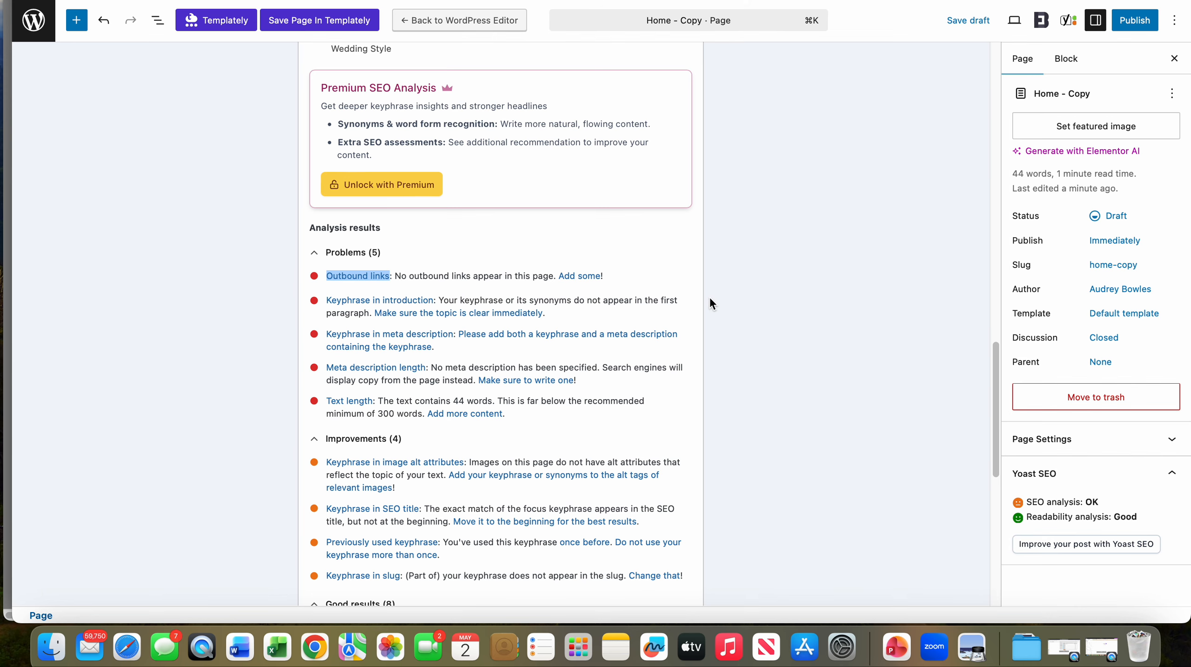
pyautogui.scroll(-2, 711, 302)
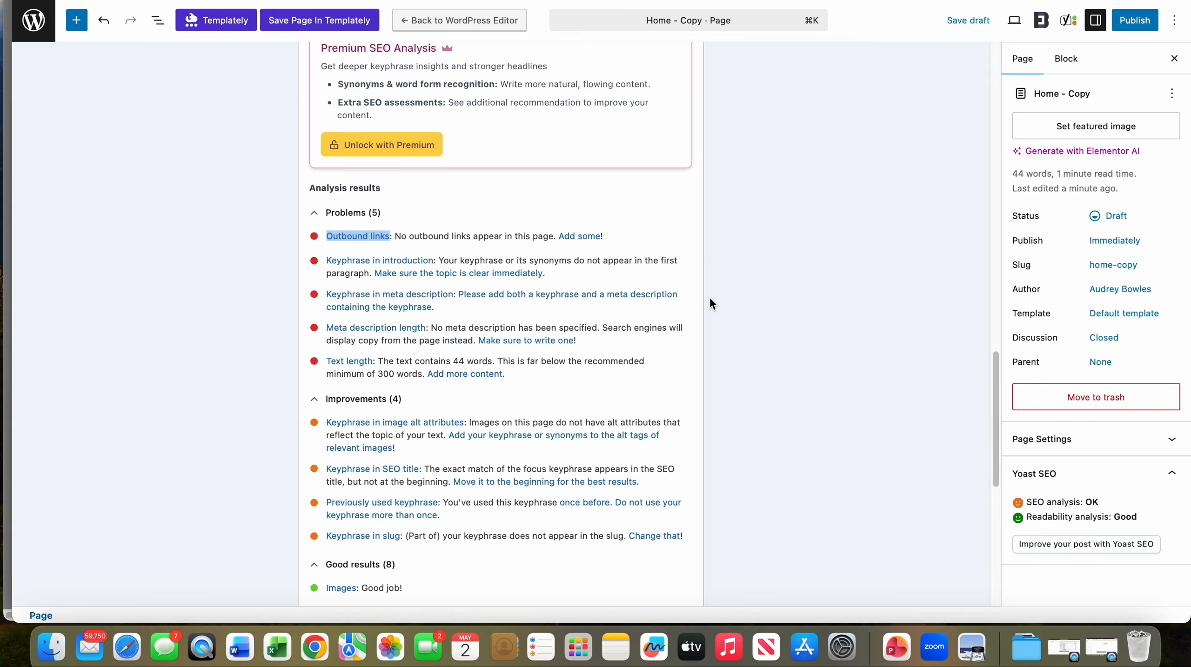